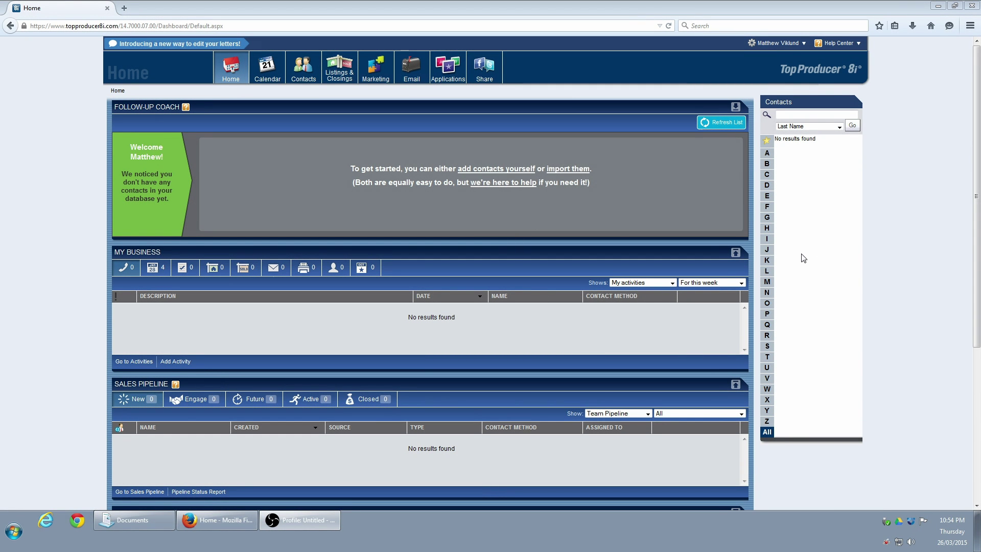
Step: Open the Imports.xlsx workbook from the Documents folder in Excel
{"action": "mouse_move", "coordinate": [303, 69]}
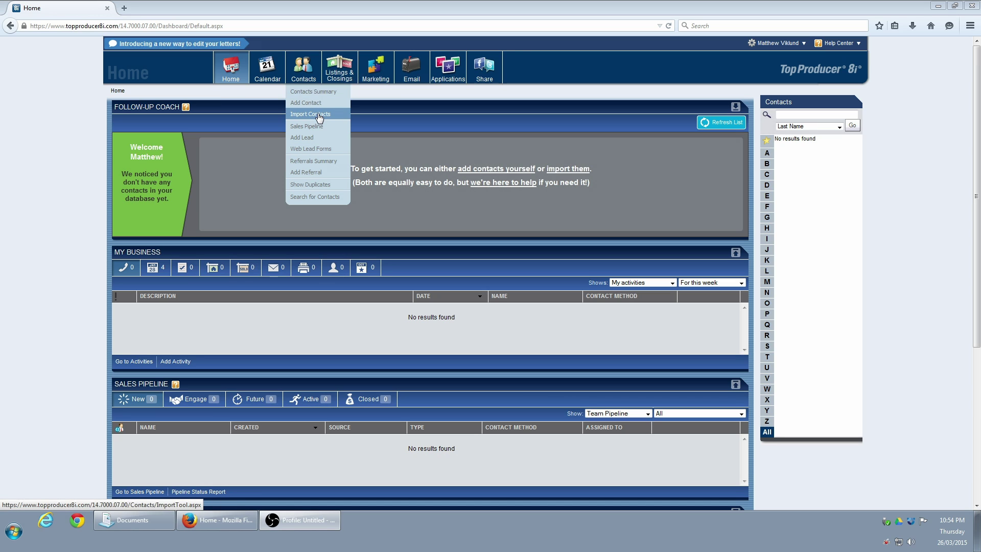
{"action": "left_click", "coordinate": [152, 516]}
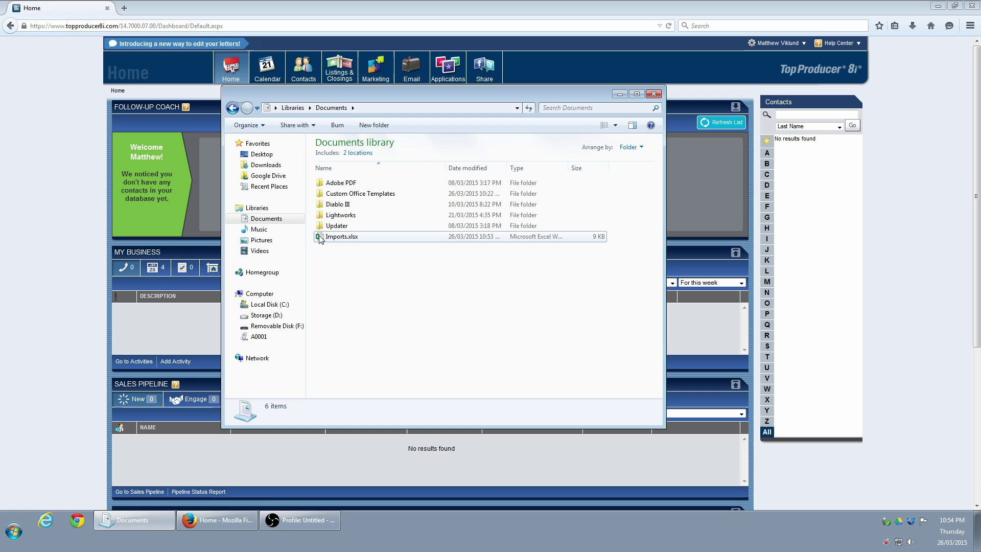
{"action": "double_click", "coordinate": [337, 237]}
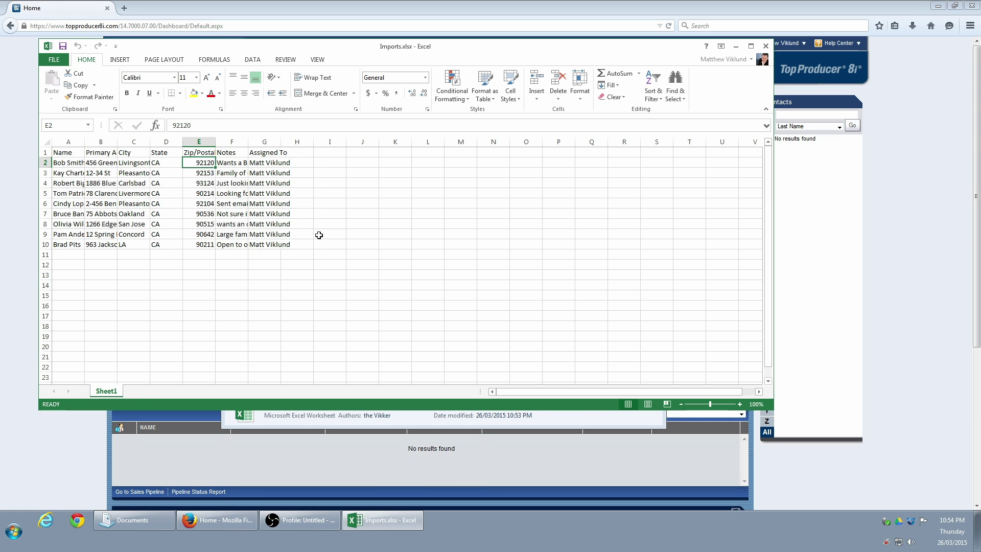
Step: AutoFit every column's width so the headers and nine contact rows read in full
{"action": "left_click", "coordinate": [46, 142]}
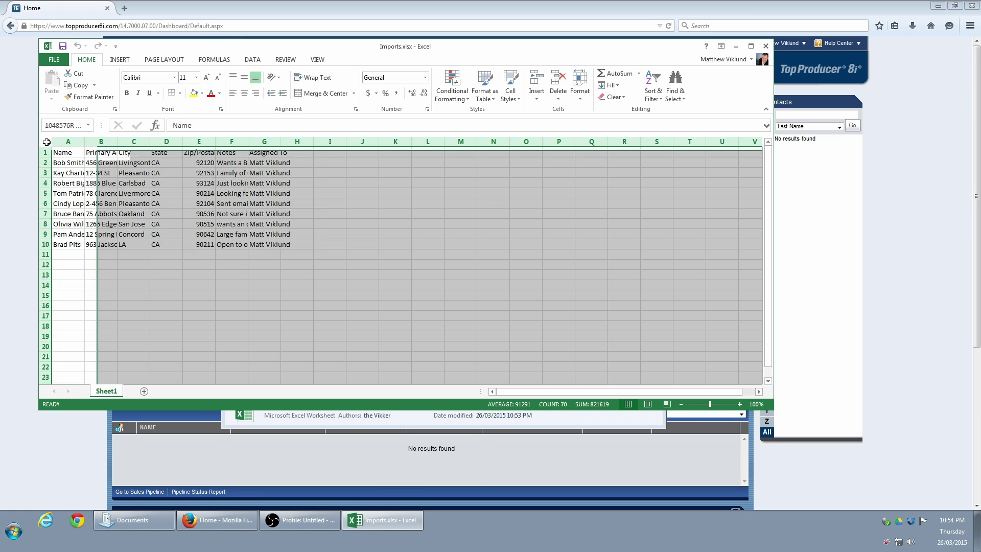
{"action": "double_click", "coordinate": [84, 141]}
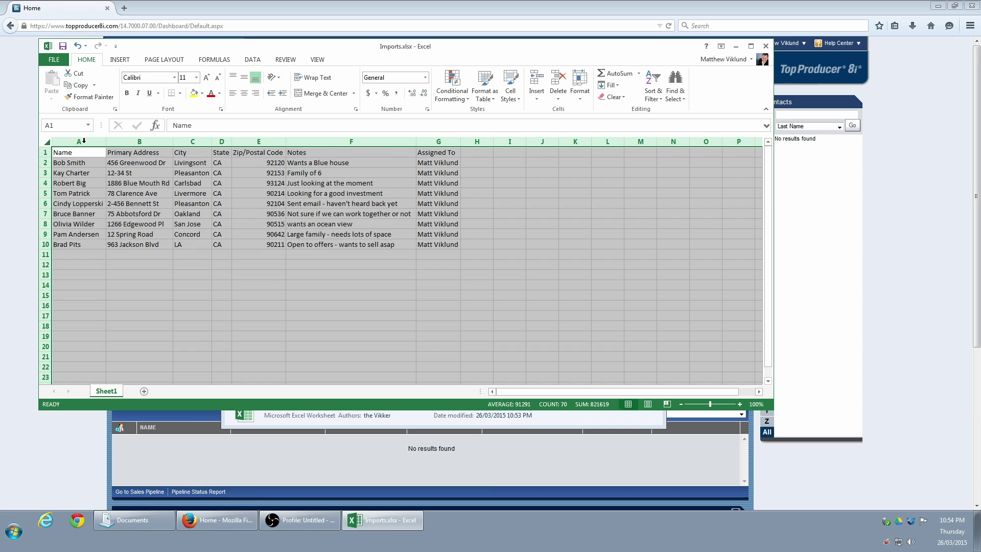
{"action": "left_click", "coordinate": [161, 274]}
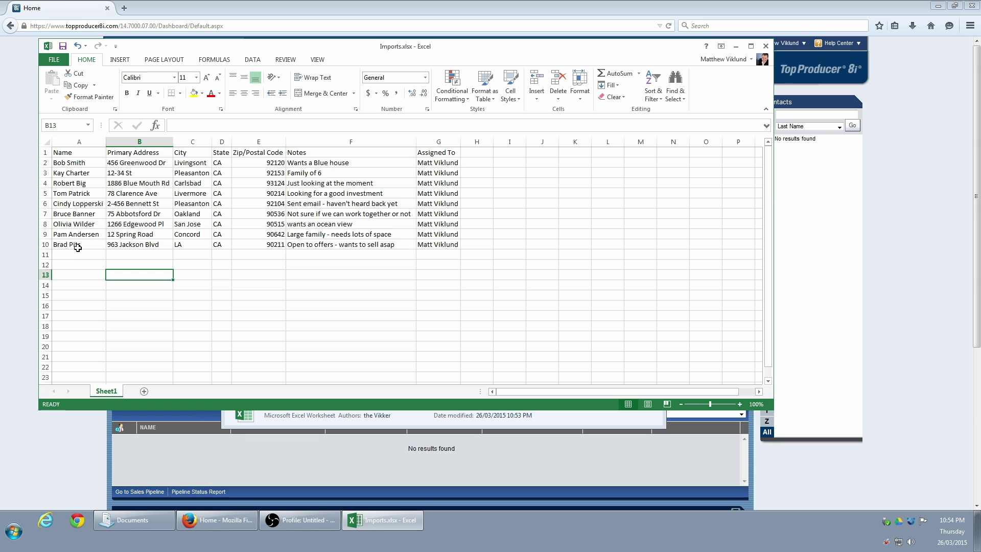
Step: Insert a blank column B and split the Name column at spaces with Text to Columns
{"action": "right_click", "coordinate": [128, 140]}
{"action": "left_click", "coordinate": [153, 214]}
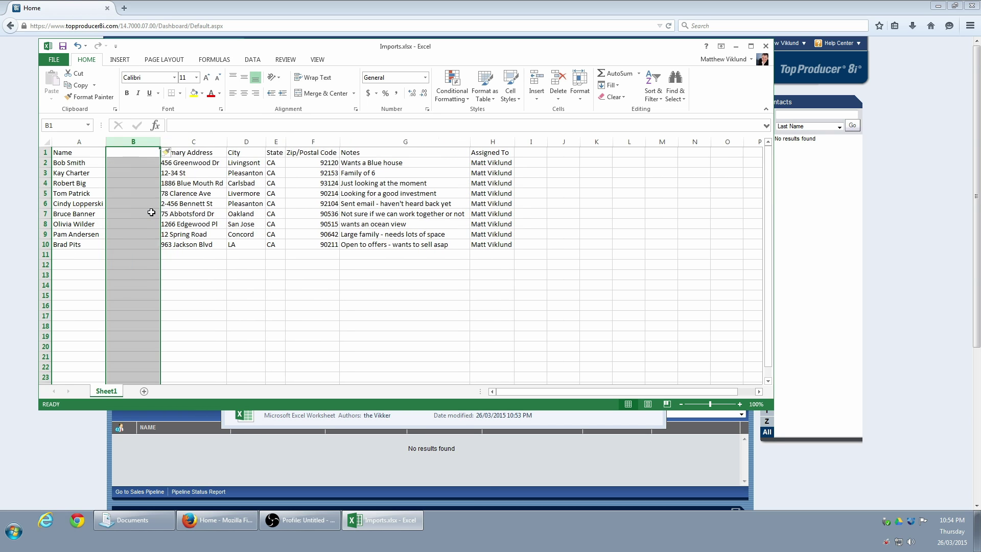
{"action": "left_click", "coordinate": [78, 141]}
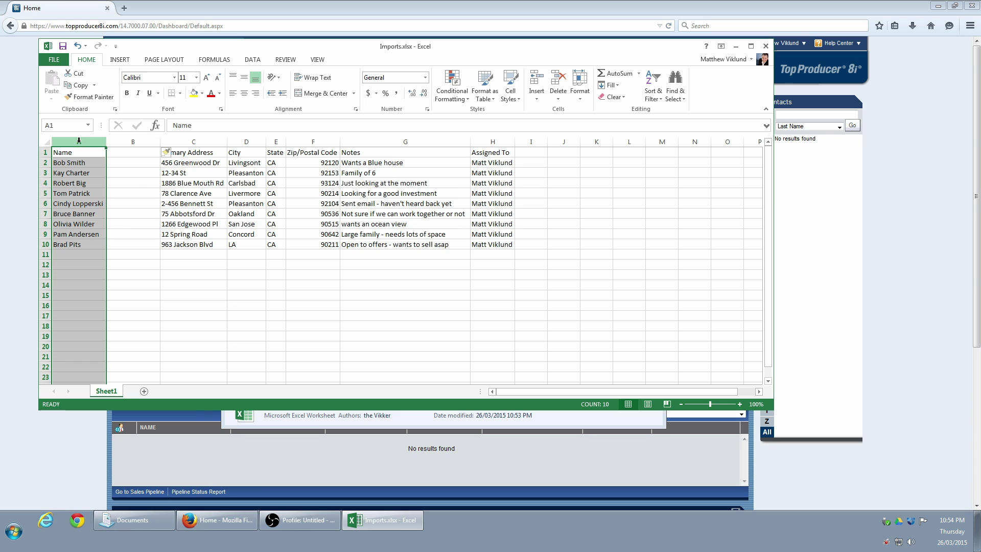
{"action": "left_click", "coordinate": [252, 60]}
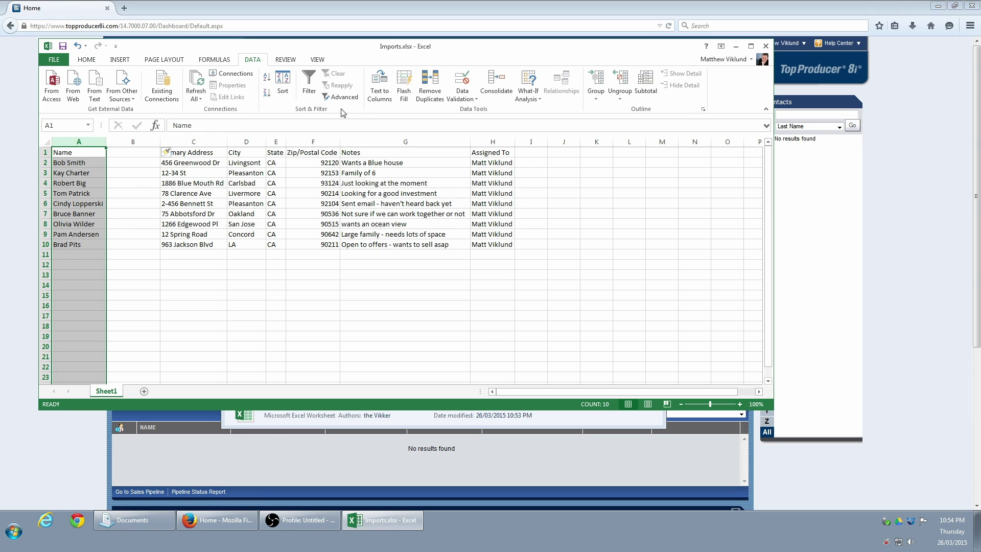
{"action": "left_click", "coordinate": [378, 84]}
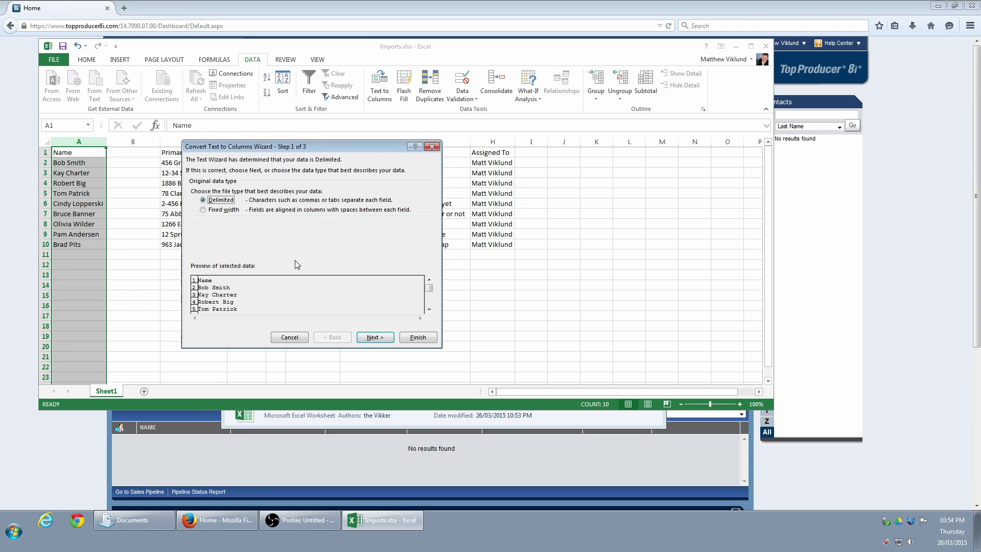
{"action": "left_click", "coordinate": [384, 337]}
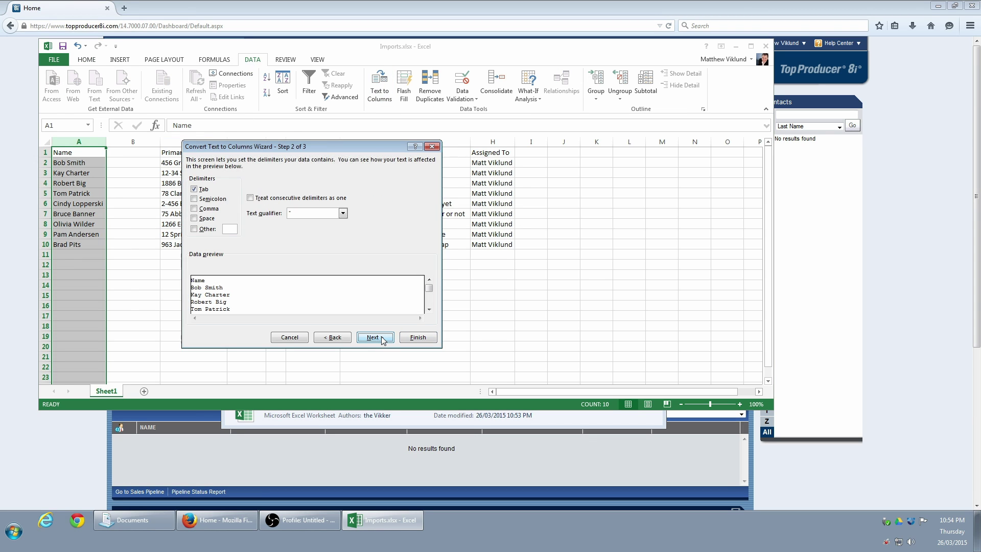
{"action": "left_click", "coordinate": [194, 219]}
{"action": "left_click", "coordinate": [417, 337]}
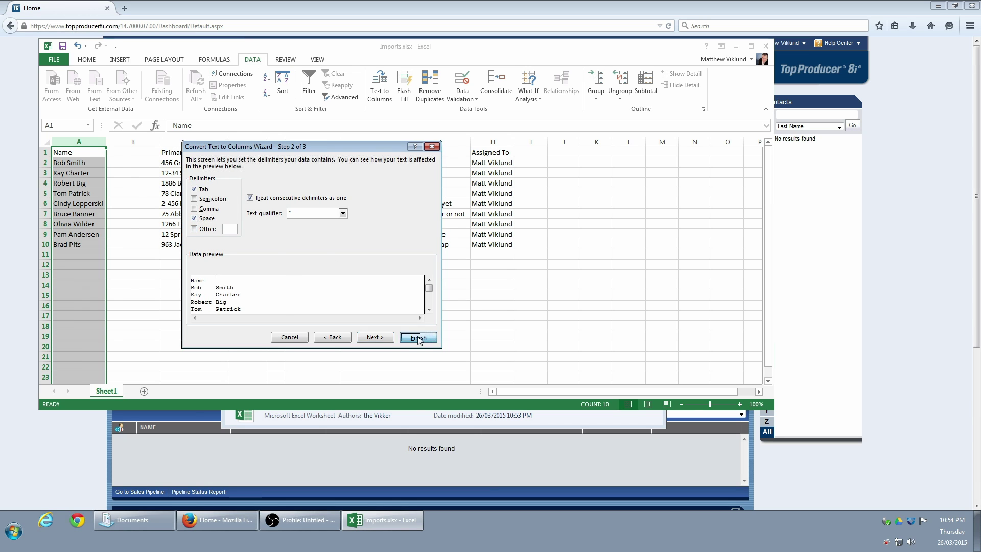
Step: Head columns A and B as 'First Name' and 'Last Name'
{"action": "left_click", "coordinate": [74, 154]}
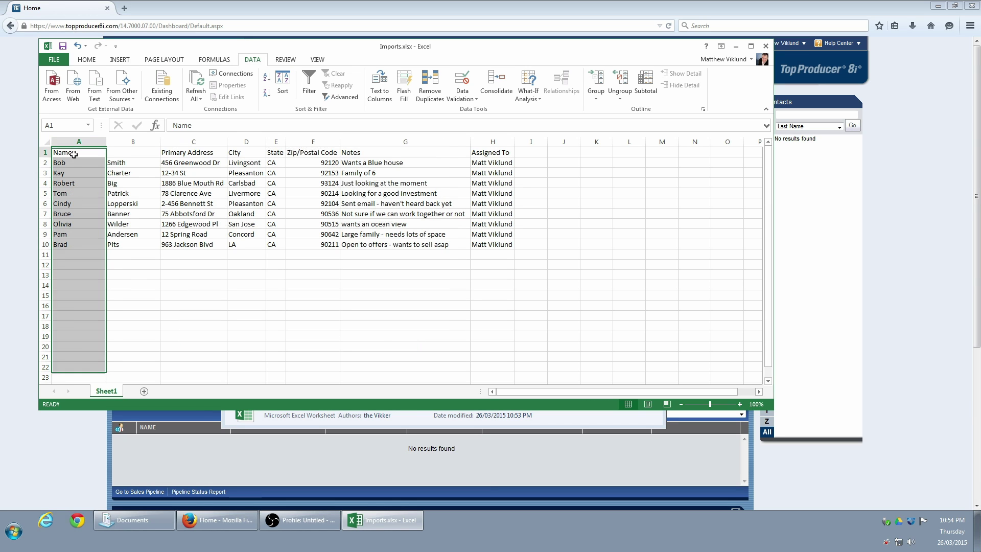
{"action": "type", "text": "First Name"}
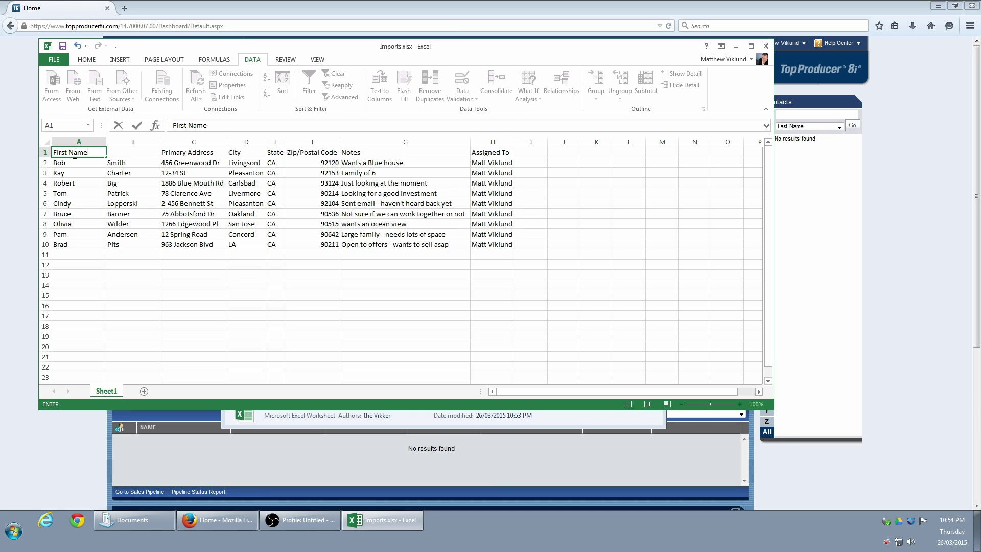
{"action": "key", "text": "Tab"}
{"action": "type", "text": "Las"}
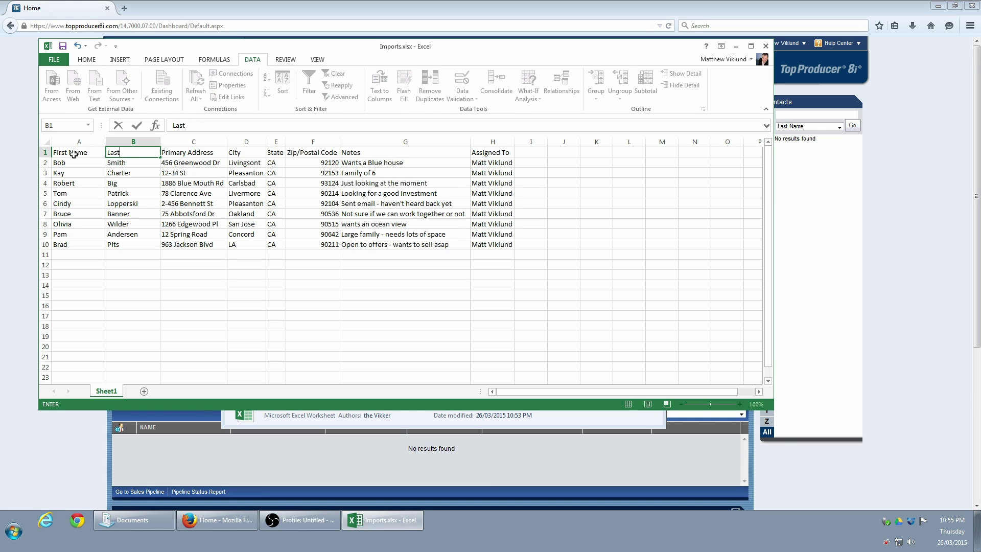
{"action": "type", "text": "t Name"}
{"action": "left_click", "coordinate": [117, 267]}
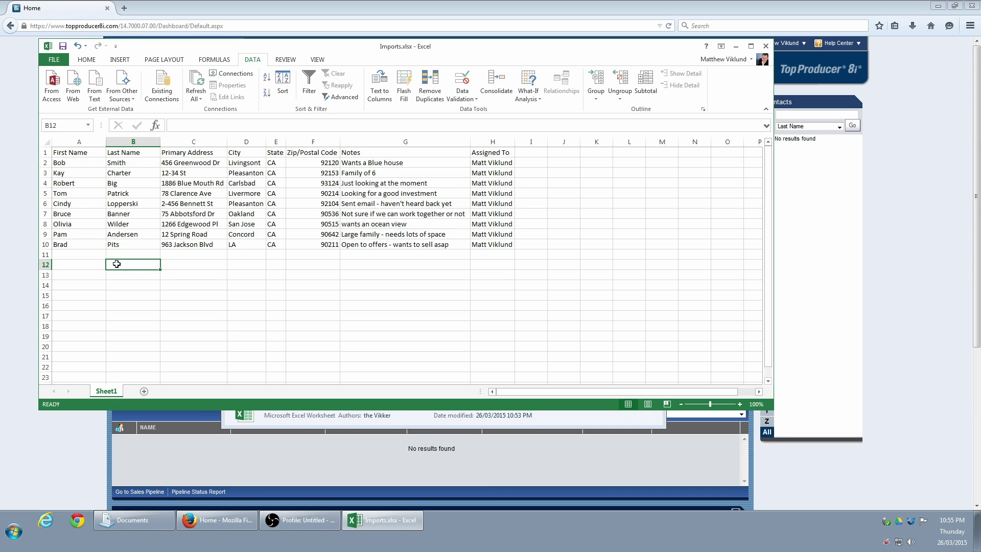
Step: Save the sheet as Imports.csv in CSV (Comma delimited) format, keep that format, and close it
{"action": "left_click", "coordinate": [54, 59]}
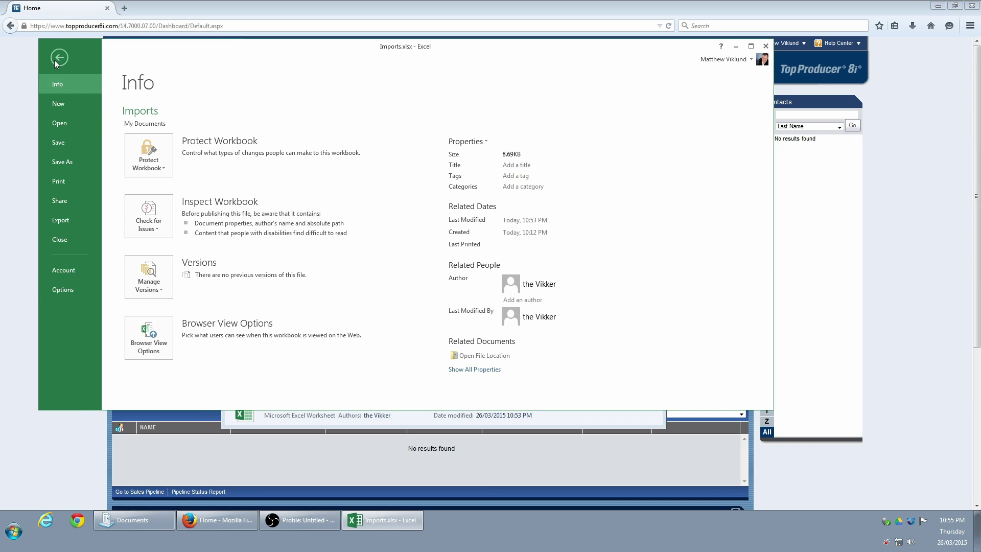
{"action": "left_click", "coordinate": [64, 162]}
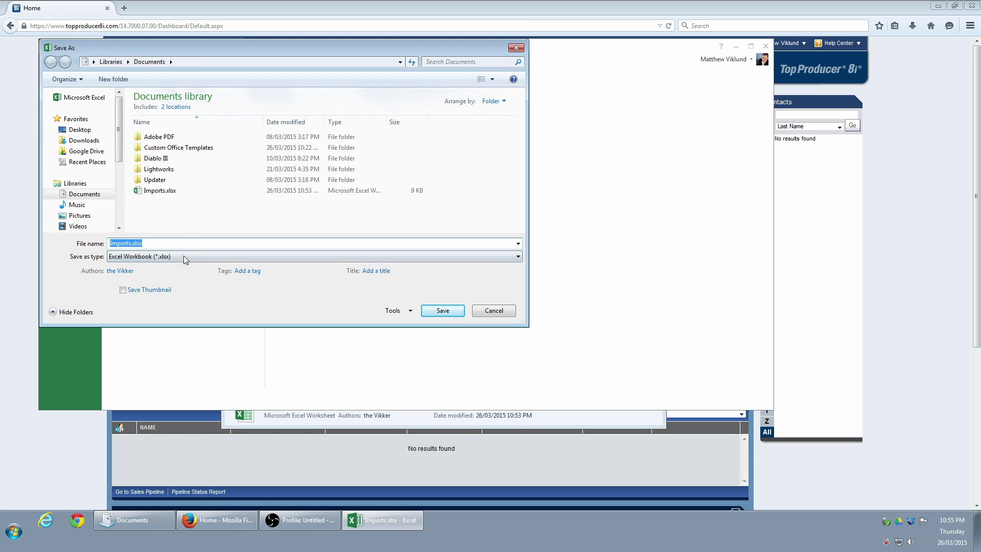
{"action": "left_click", "coordinate": [185, 257]}
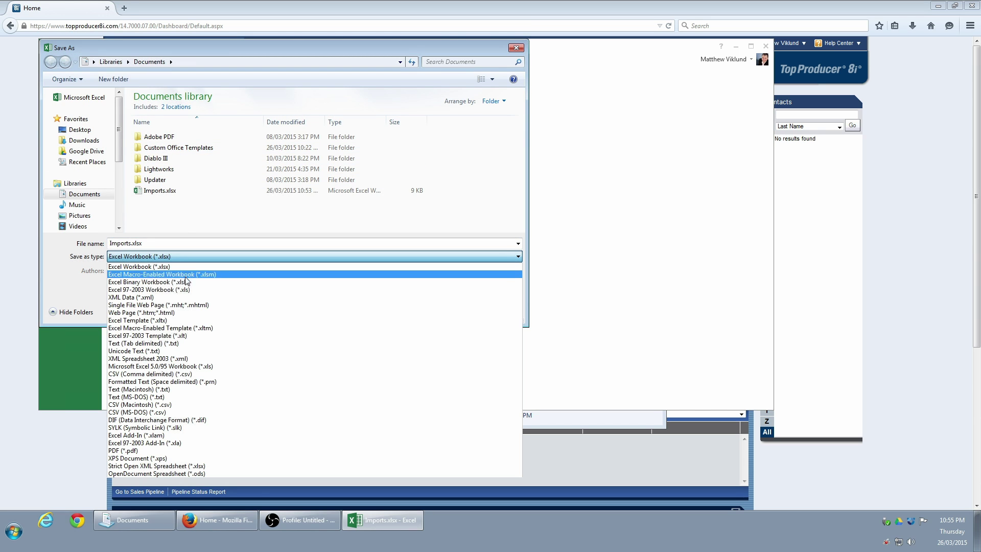
{"action": "left_click", "coordinate": [207, 374]}
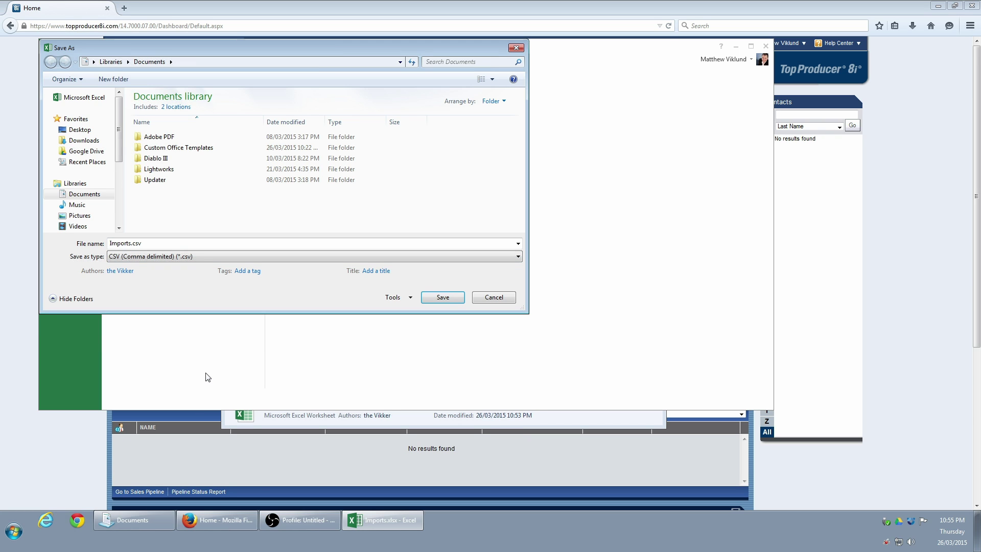
{"action": "left_click", "coordinate": [442, 297]}
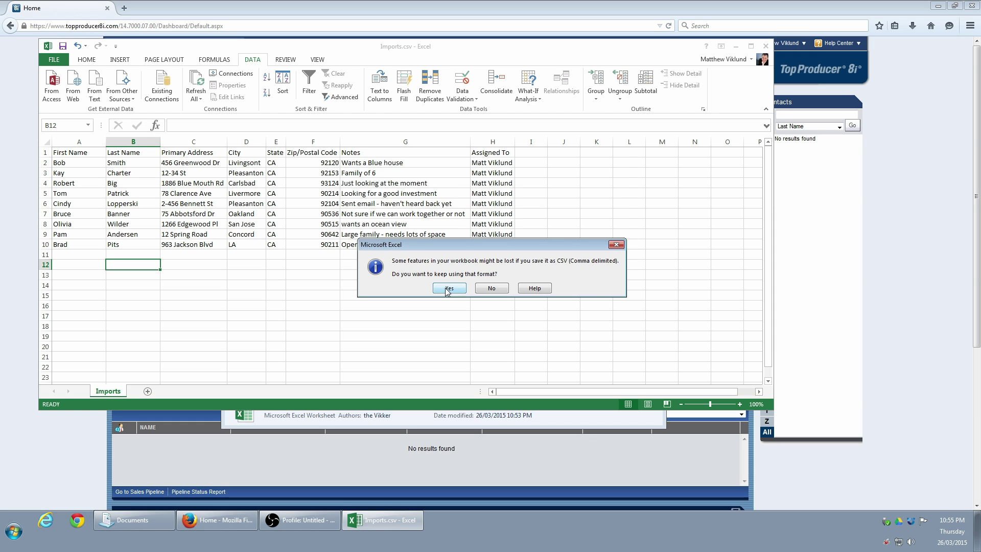
{"action": "left_click", "coordinate": [447, 289]}
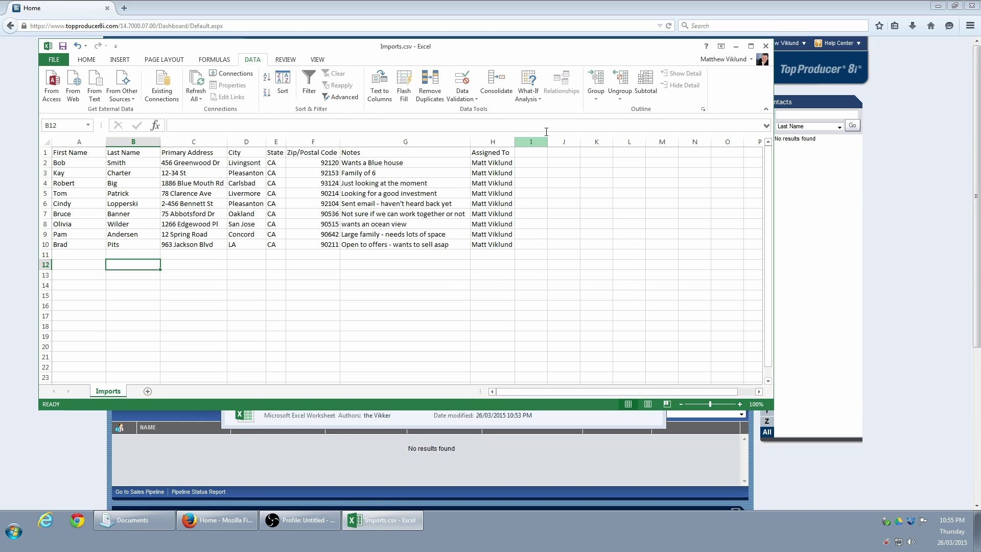
{"action": "left_click", "coordinate": [765, 47]}
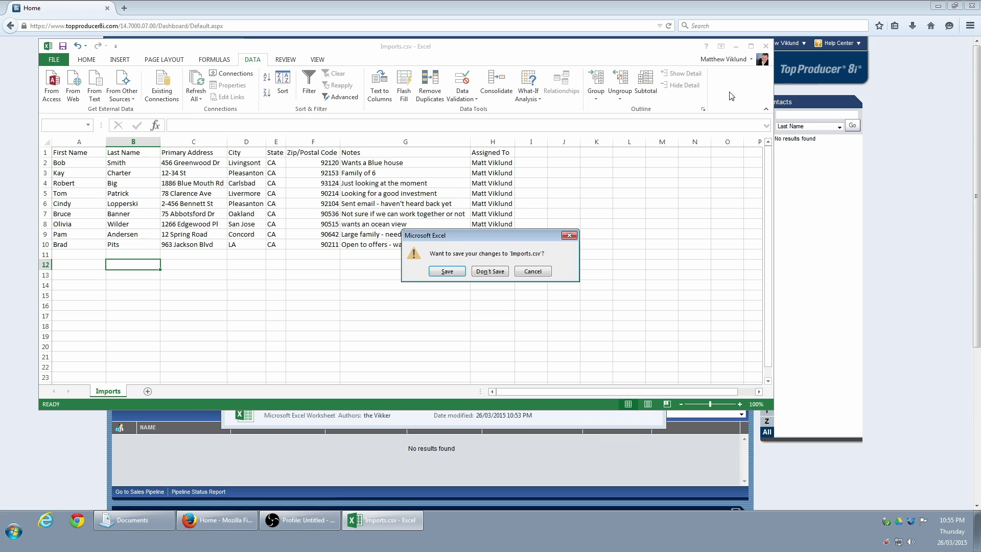
Step: Discard further Excel changes, close the Documents folder, and go to Contacts > Import Contacts
{"action": "left_click", "coordinate": [489, 271]}
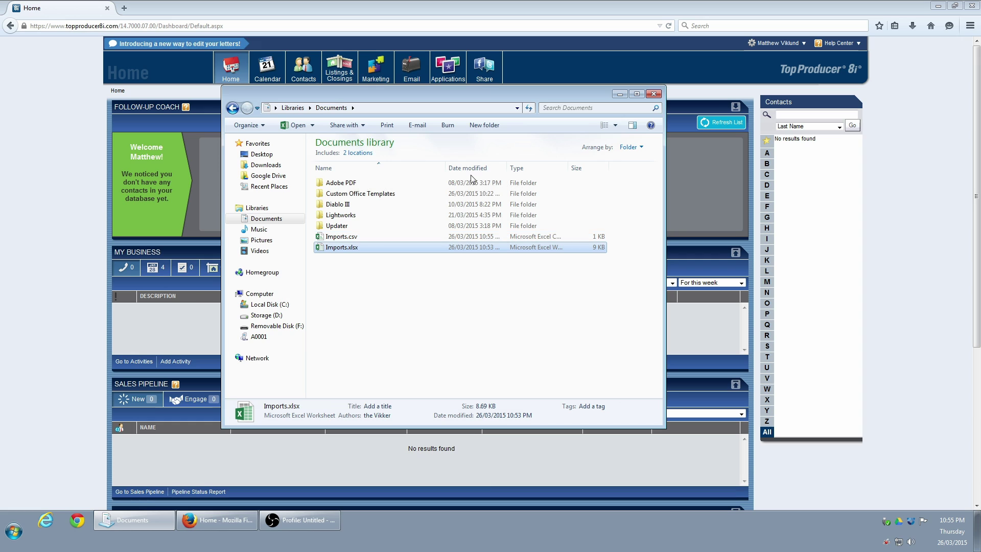
{"action": "left_click", "coordinate": [652, 95]}
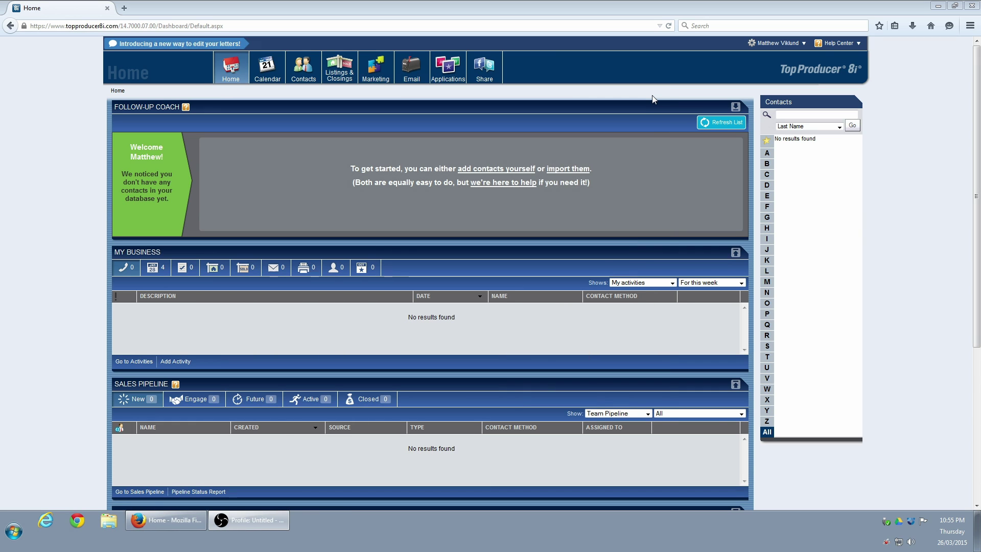
{"action": "mouse_move", "coordinate": [303, 66]}
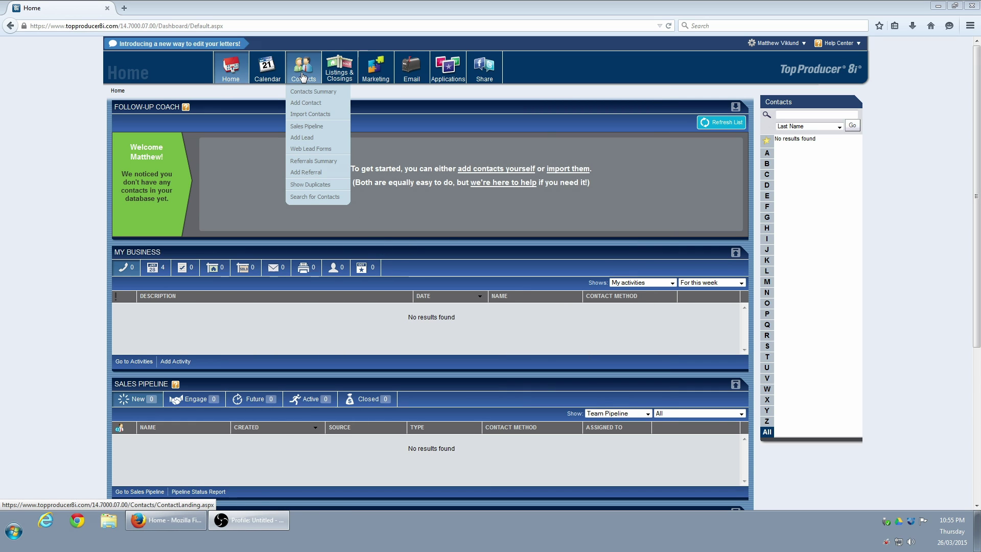
{"action": "left_click", "coordinate": [338, 119]}
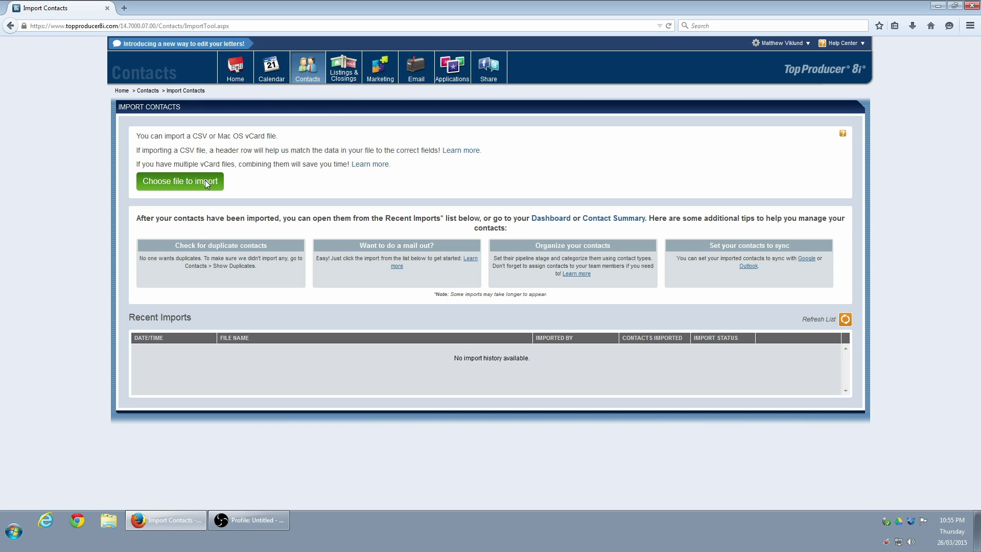
Step: Upload Imports.csv, set Pipeline Stage to Engage, and apply contact type Test_Import
{"action": "left_click", "coordinate": [205, 181]}
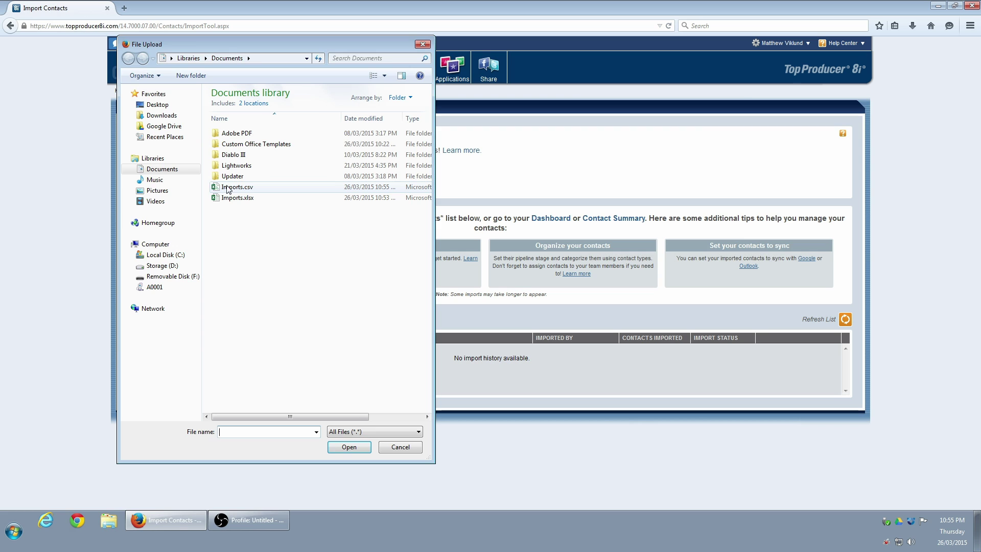
{"action": "double_click", "coordinate": [250, 188]}
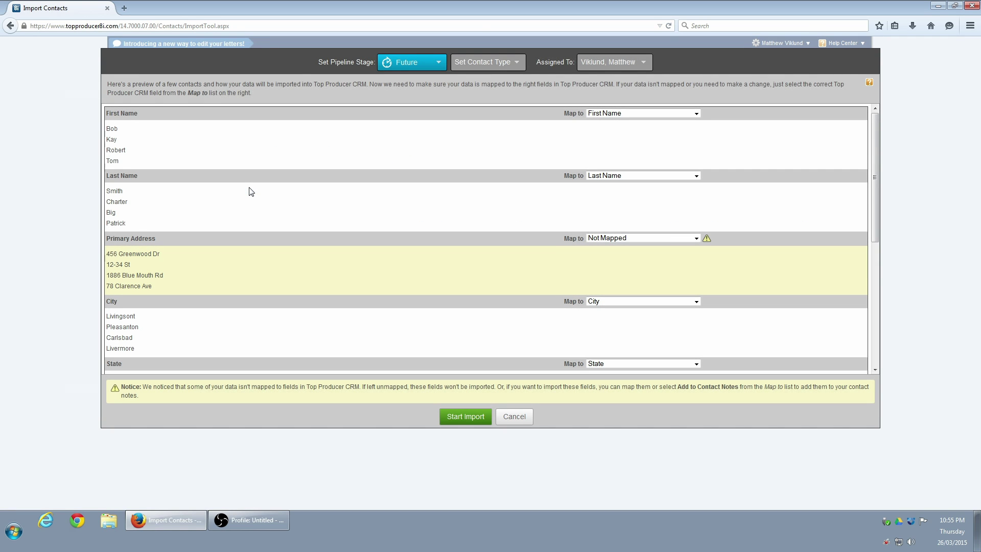
{"action": "left_click", "coordinate": [439, 68]}
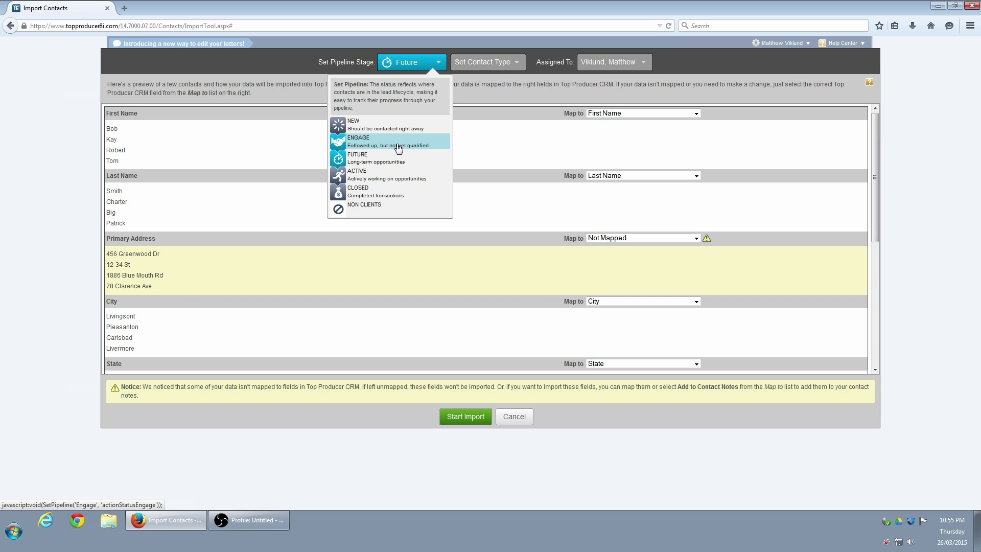
{"action": "left_click", "coordinate": [339, 144]}
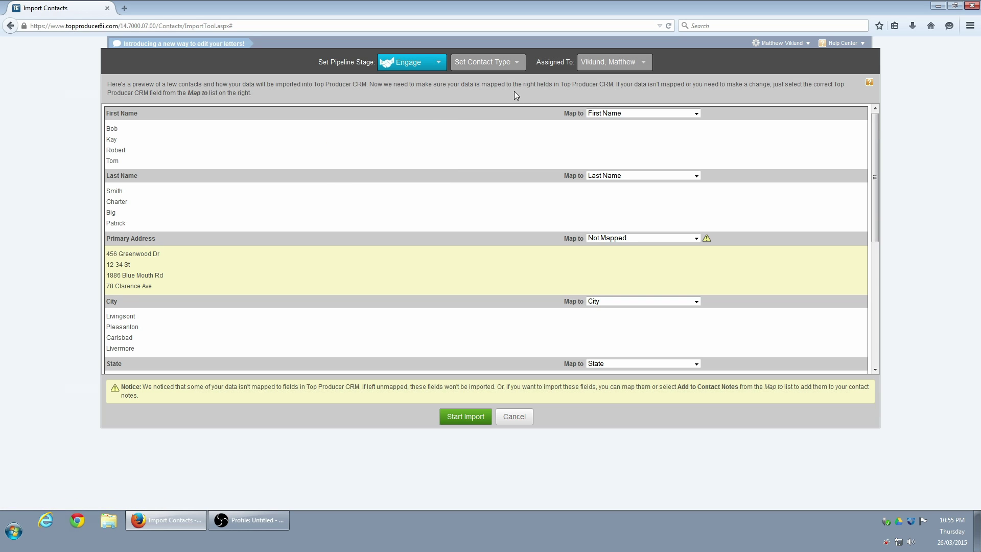
{"action": "left_click", "coordinate": [516, 63]}
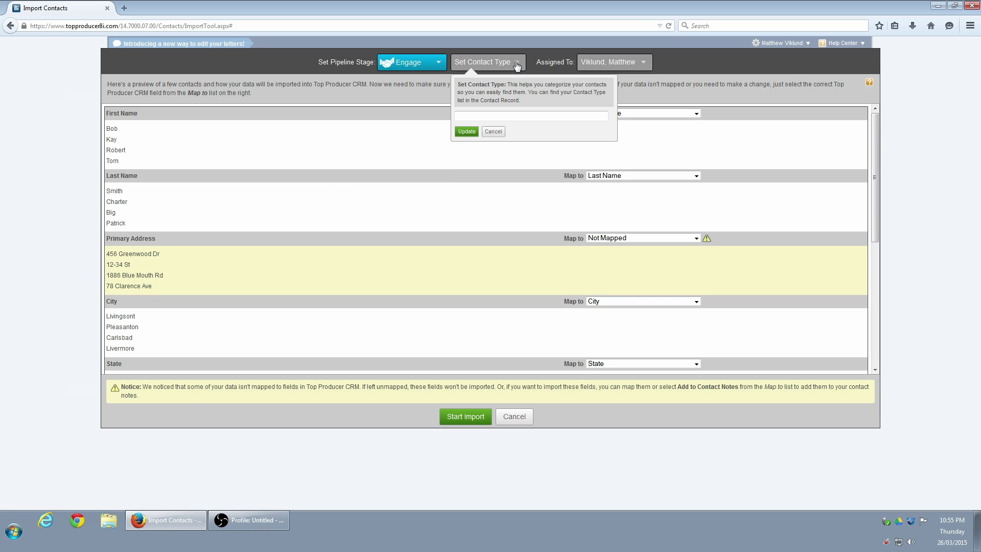
{"action": "left_click", "coordinate": [506, 114]}
{"action": "left_click", "coordinate": [467, 132]}
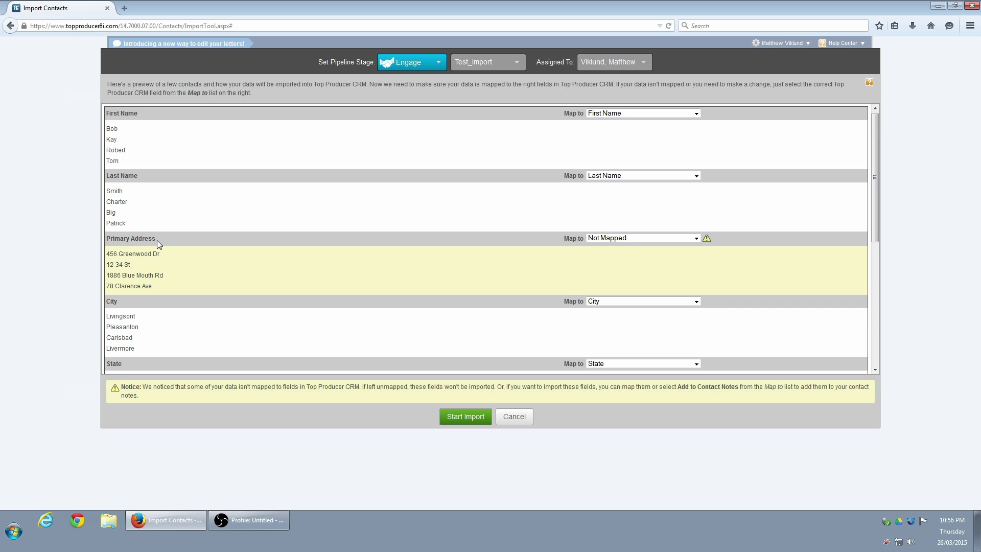
Step: Map the Primary Address column to the Street/Address field
{"action": "left_click", "coordinate": [694, 238]}
{"action": "left_click_drag", "start_coordinate": [699, 260], "coordinate": [703, 324]}
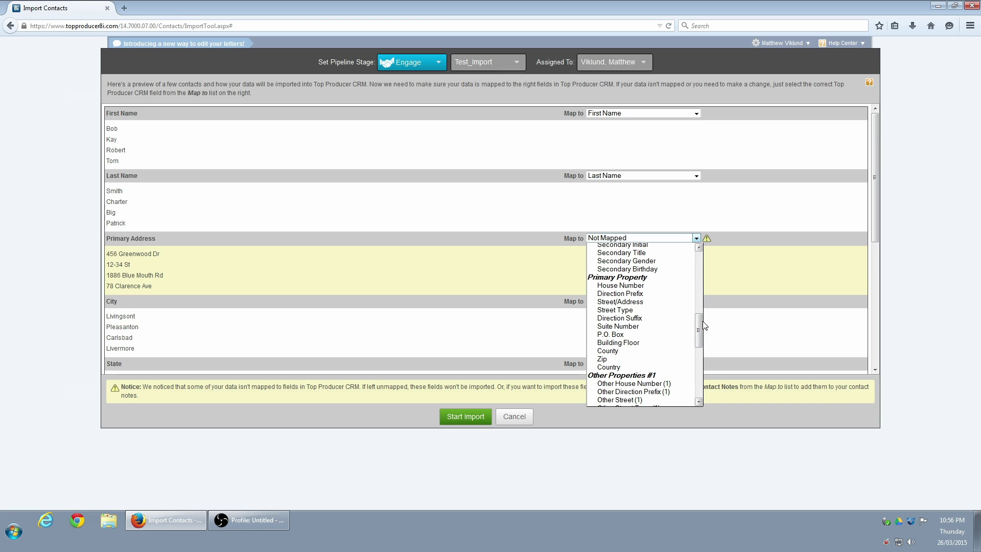
{"action": "left_click", "coordinate": [620, 302]}
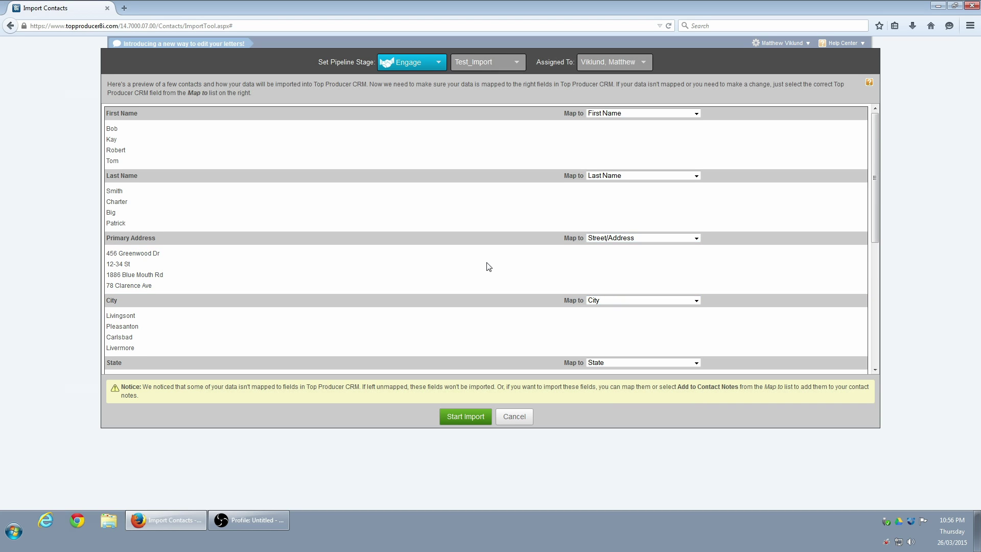
{"action": "scroll", "coordinate": [488, 266], "scroll_direction": "down", "scroll_amount": 5}
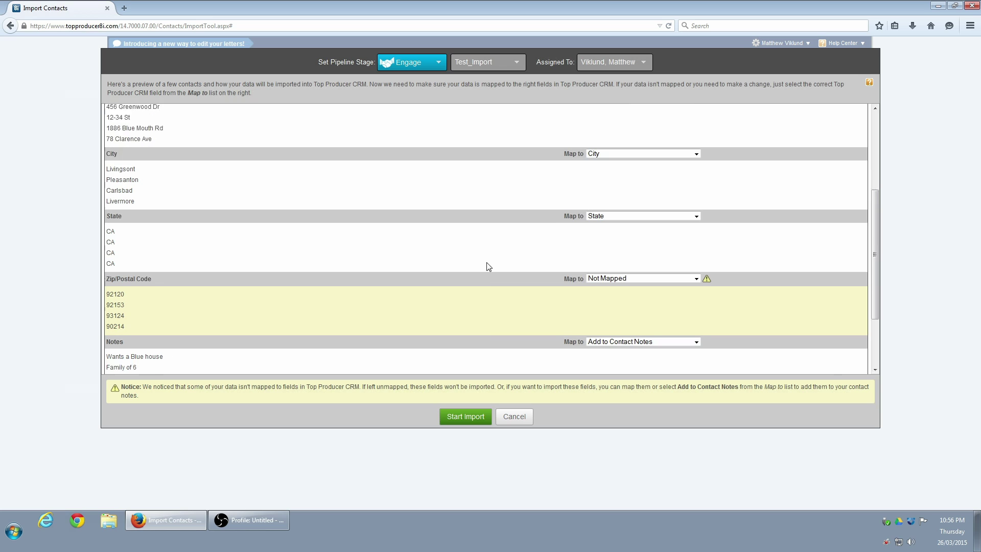
{"action": "scroll", "coordinate": [488, 266], "scroll_direction": "down", "scroll_amount": 2}
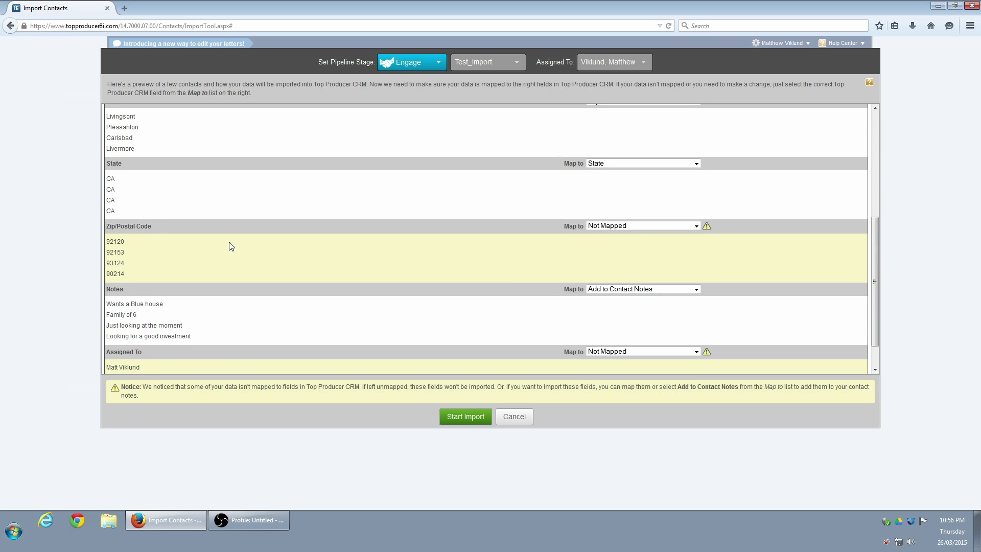
Step: Map the Zip/Postal Code column to the Zip field
{"action": "left_click", "coordinate": [696, 225]}
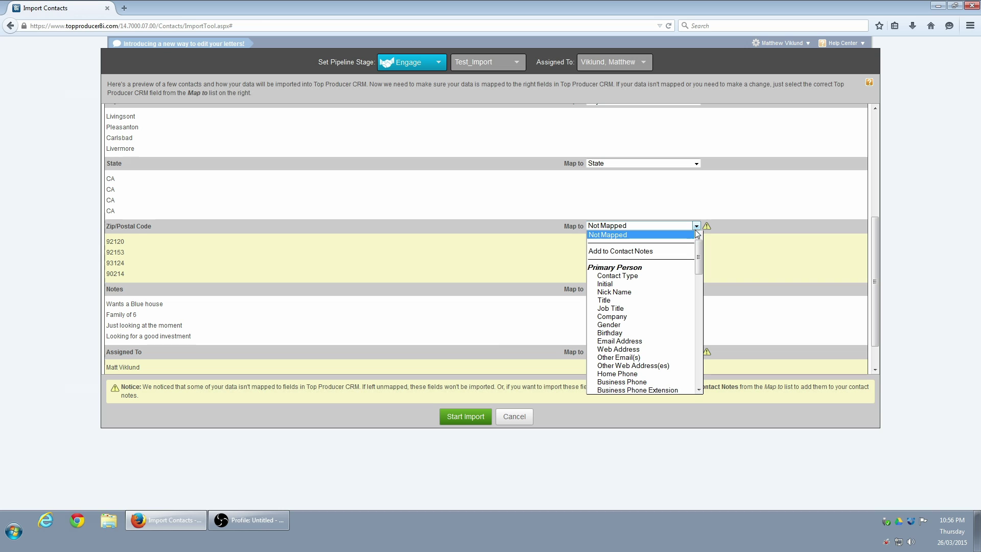
{"action": "left_click_drag", "start_coordinate": [698, 251], "coordinate": [697, 311]}
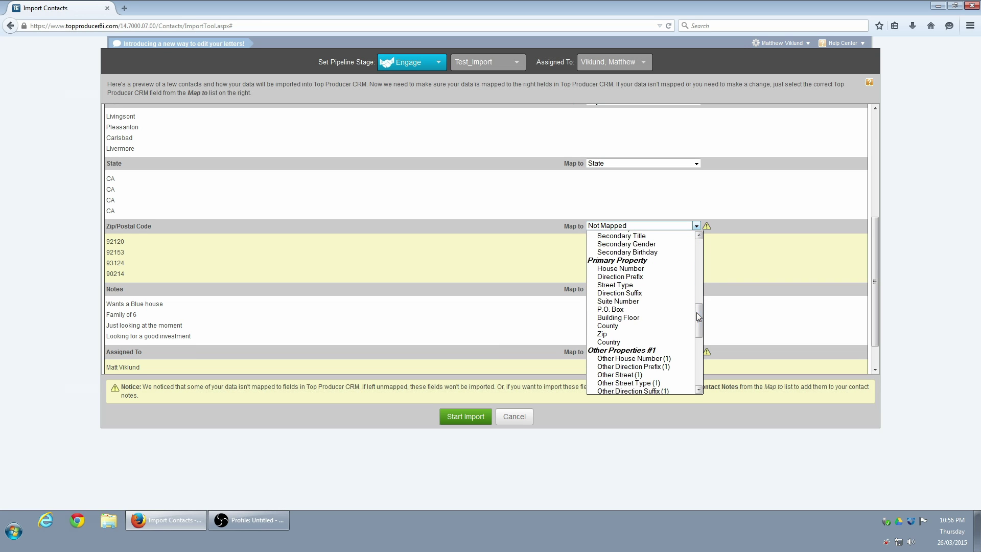
{"action": "left_click", "coordinate": [645, 334]}
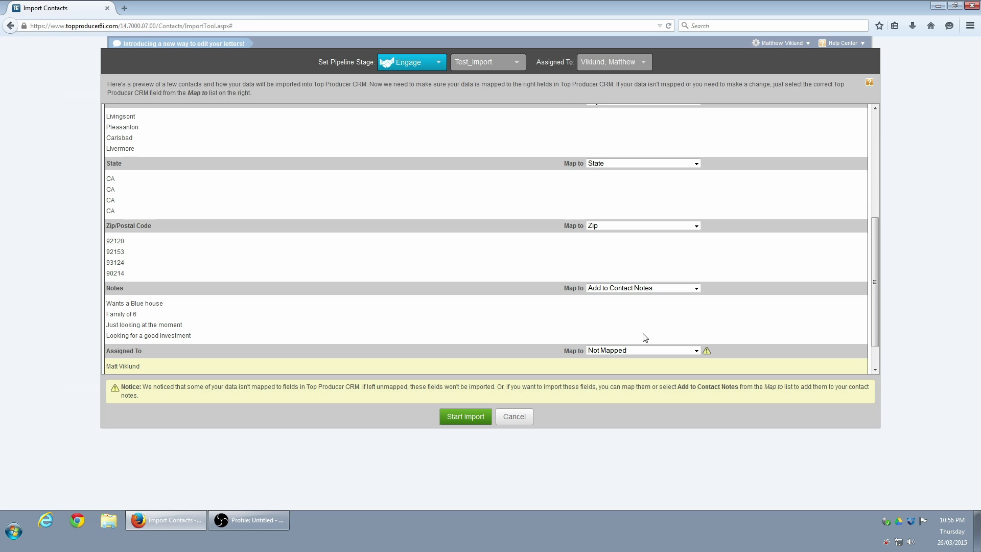
{"action": "scroll", "coordinate": [480, 257], "scroll_direction": "down", "scroll_amount": 1}
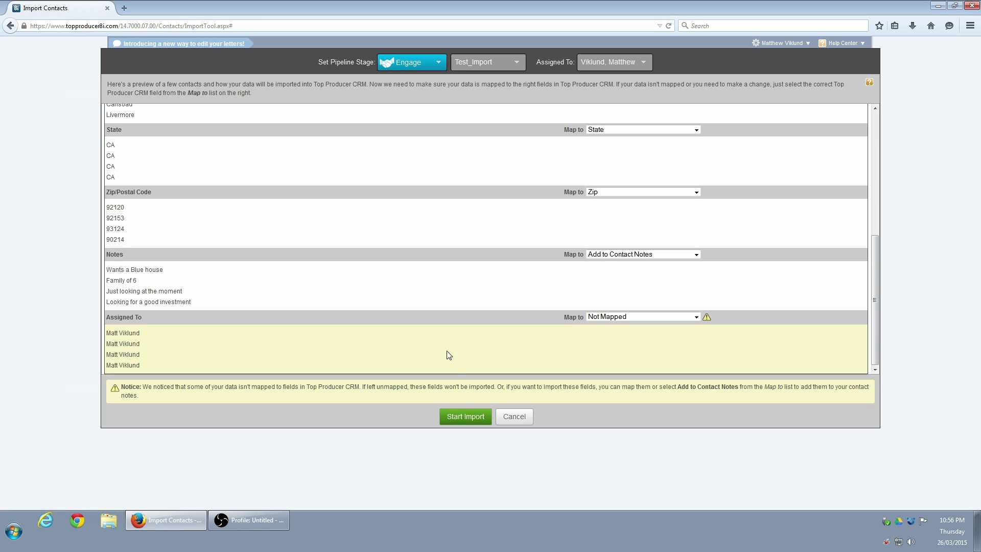
Step: Run the Imports.csv import, check the nine new contacts, then return to the Home dashboard
{"action": "left_click", "coordinate": [465, 418]}
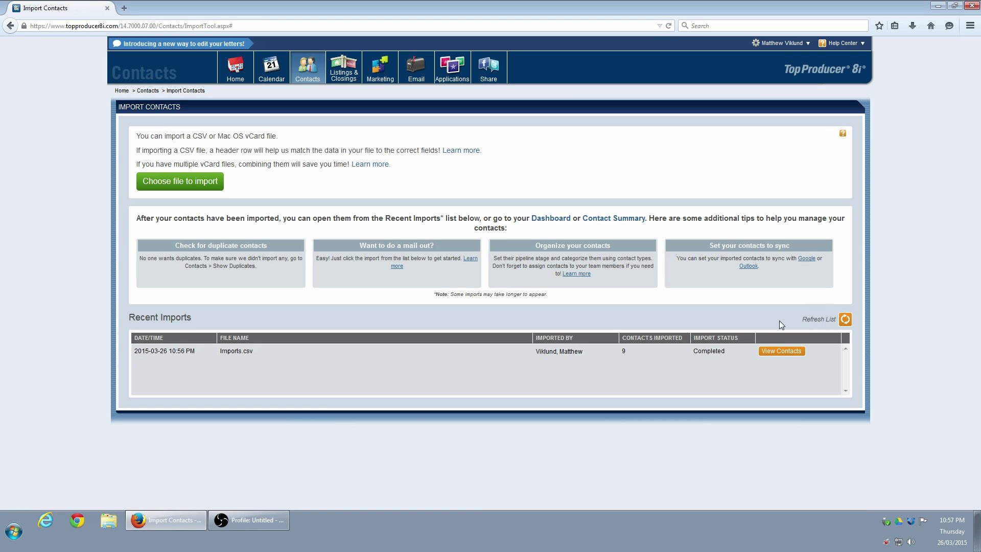
{"action": "left_click", "coordinate": [782, 351]}
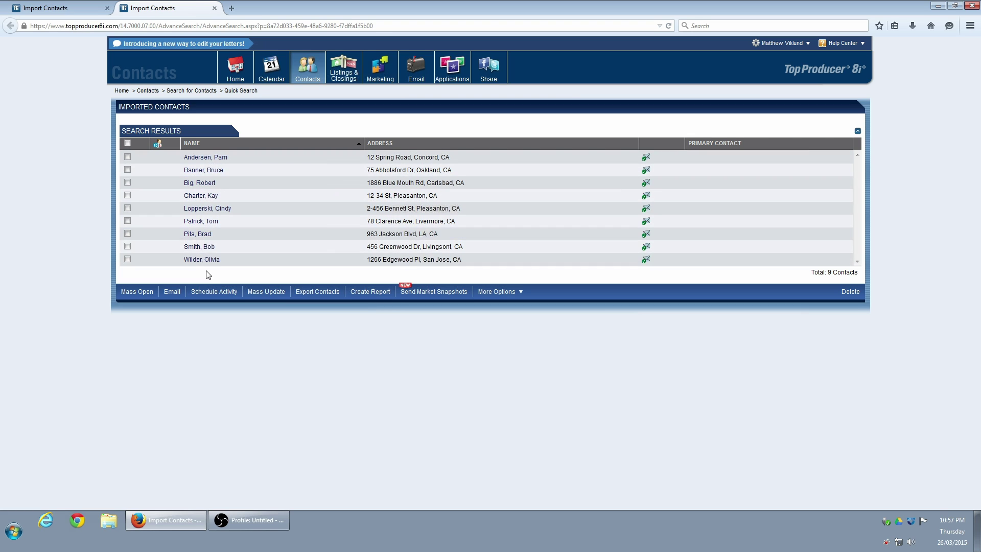
{"action": "left_click", "coordinate": [215, 8]}
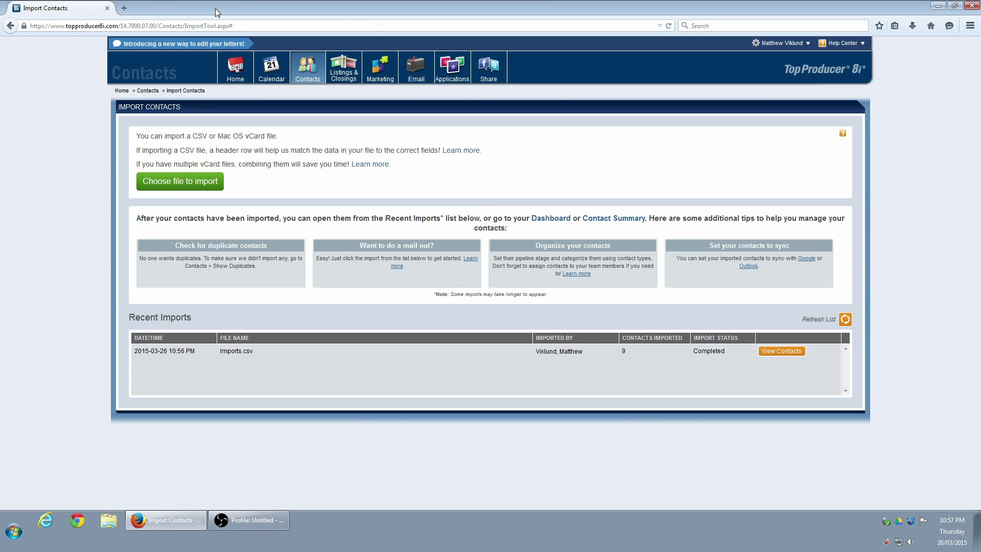
{"action": "left_click", "coordinate": [232, 75]}
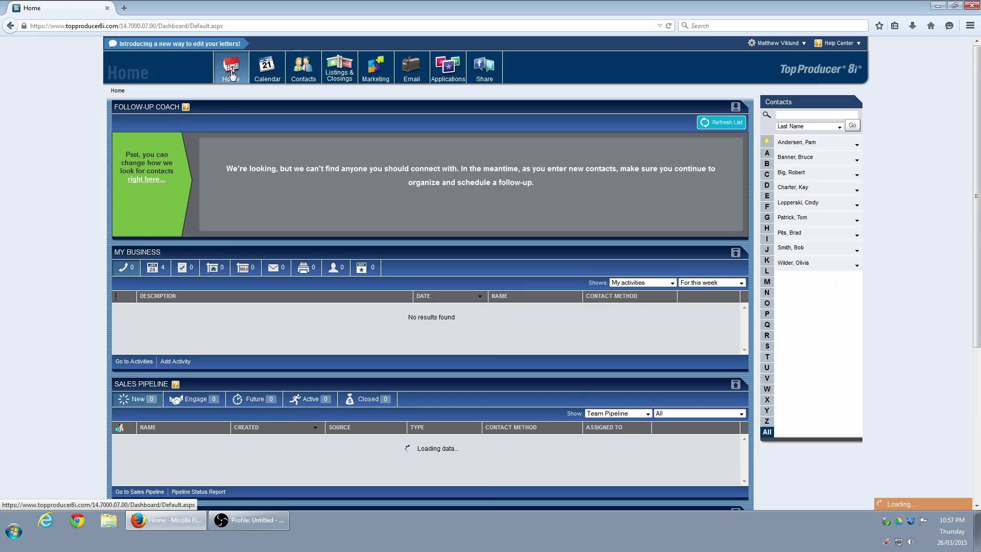